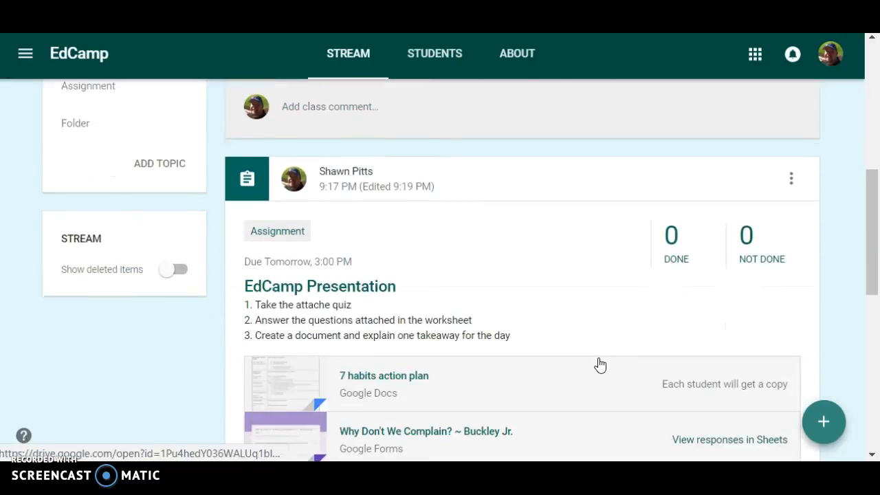
# Step: Start a new question post for all students in the EdCamp class
pyautogui.scroll(-1, 600, 365)
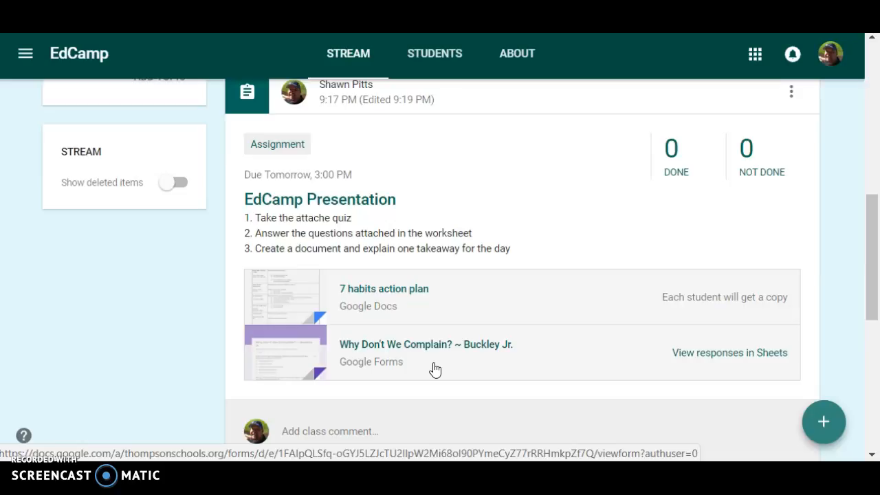
pyautogui.scroll(2, 491, 328)
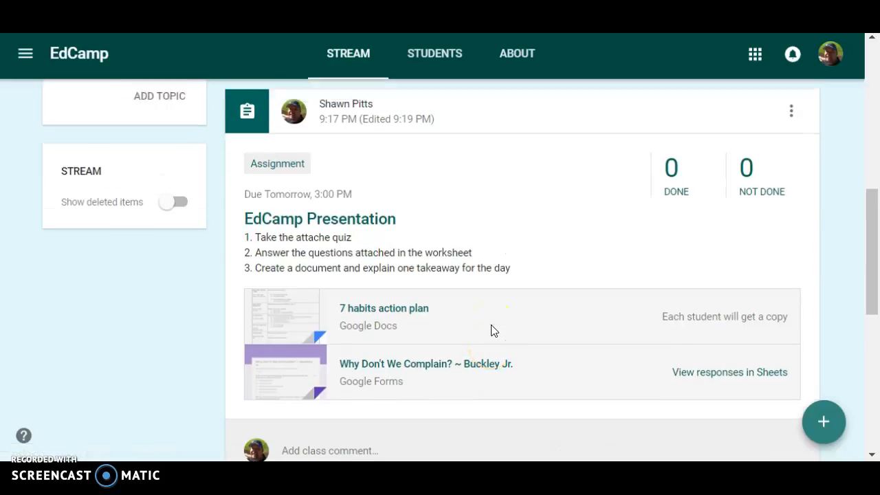
pyautogui.scroll(2, 491, 325)
pyautogui.moveTo(823, 423)
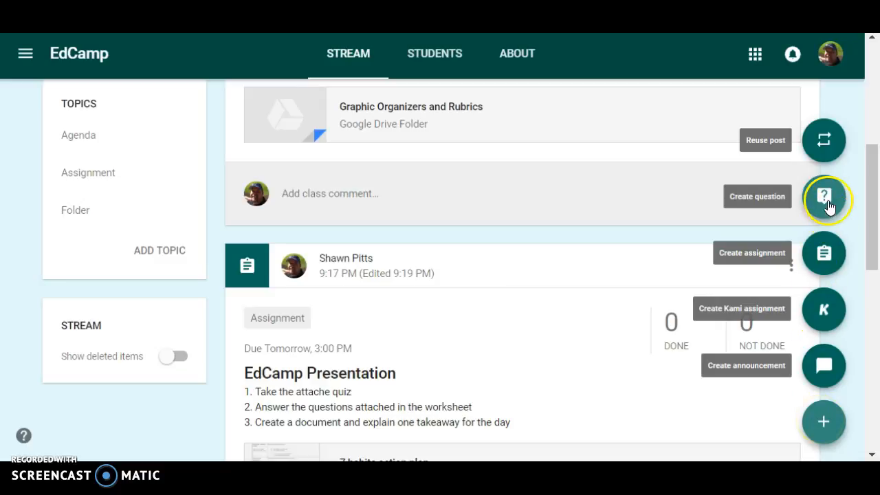
pyautogui.click(824, 197)
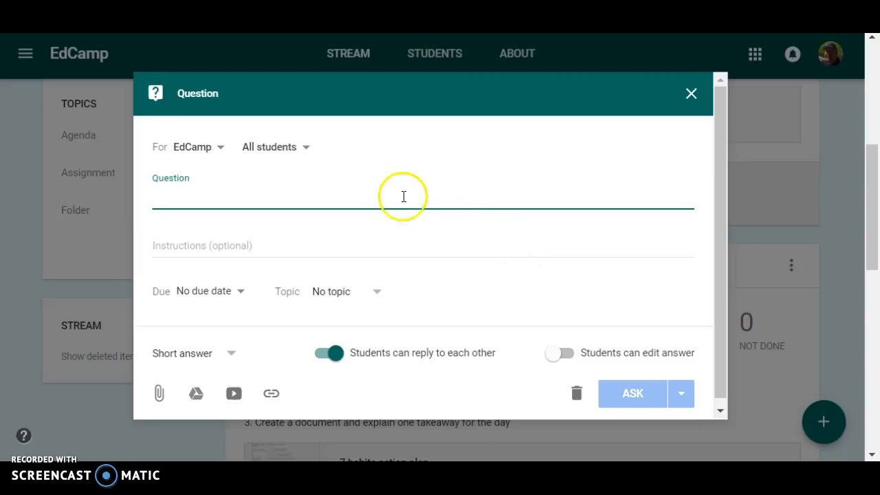
pyautogui.click(306, 150)
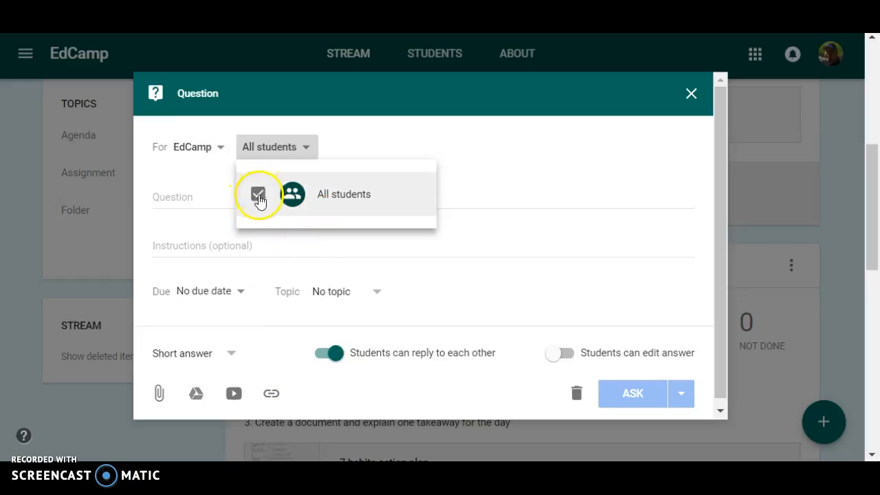
pyautogui.click(522, 172)
# Step: Enter the question "What is a great use for Google Classroom in my class?"
pyautogui.click(200, 200)
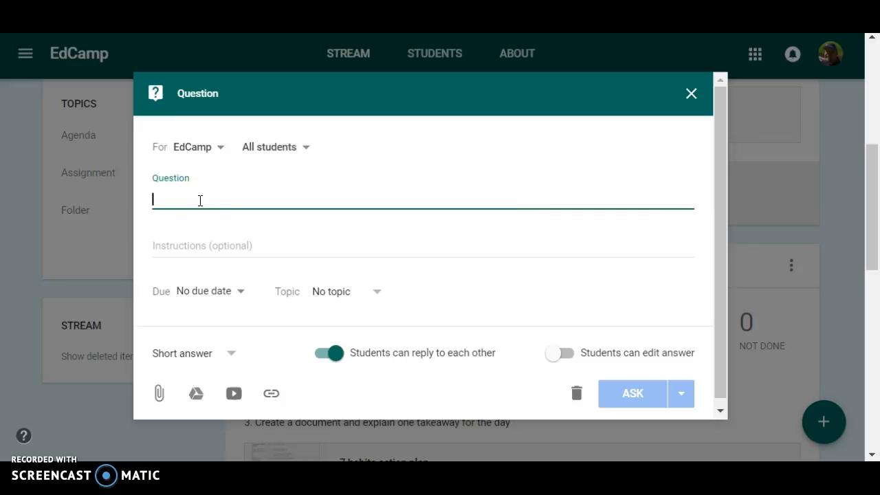
pyautogui.write('What')
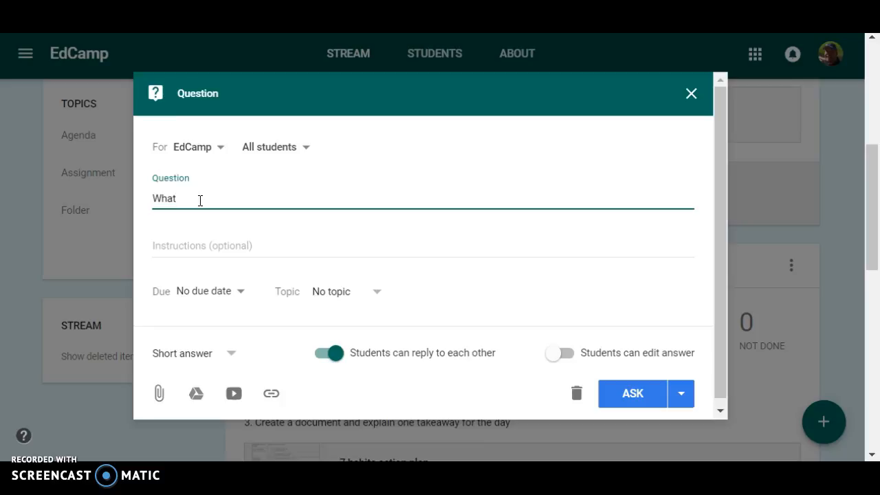
pyautogui.write(' is a great use for Google')
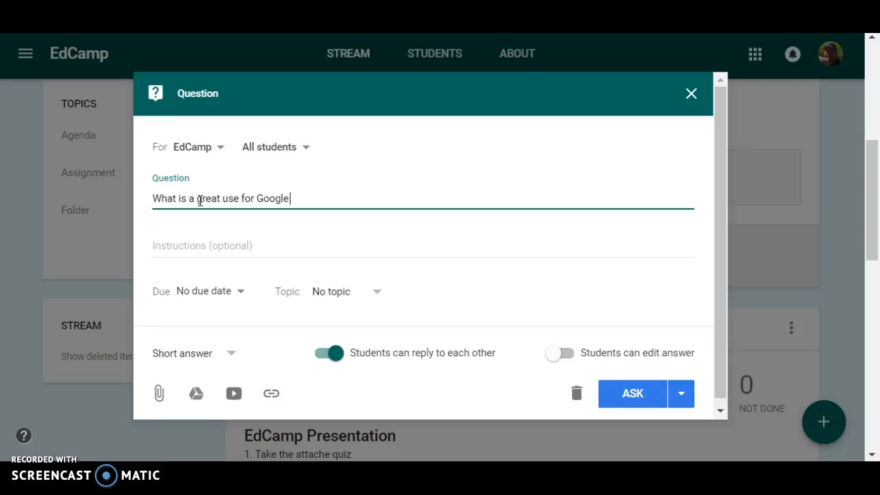
pyautogui.write(' Classroom in my class')
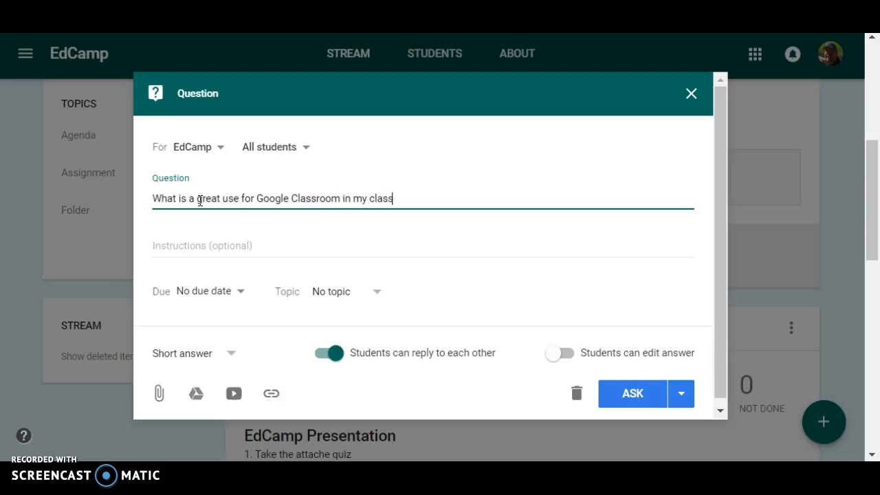
pyautogui.write('?')
# Step: Enter the question's instructions as "Answer this question before you leave"
pyautogui.click(234, 251)
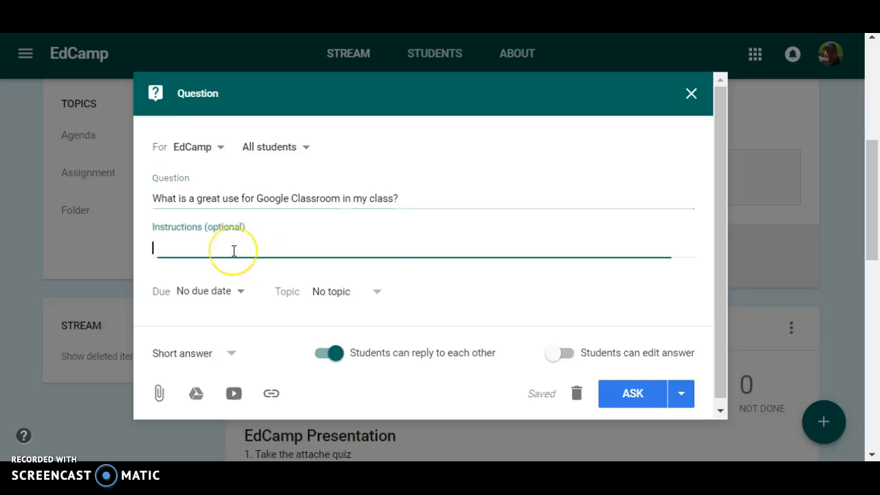
pyautogui.write('Answer this')
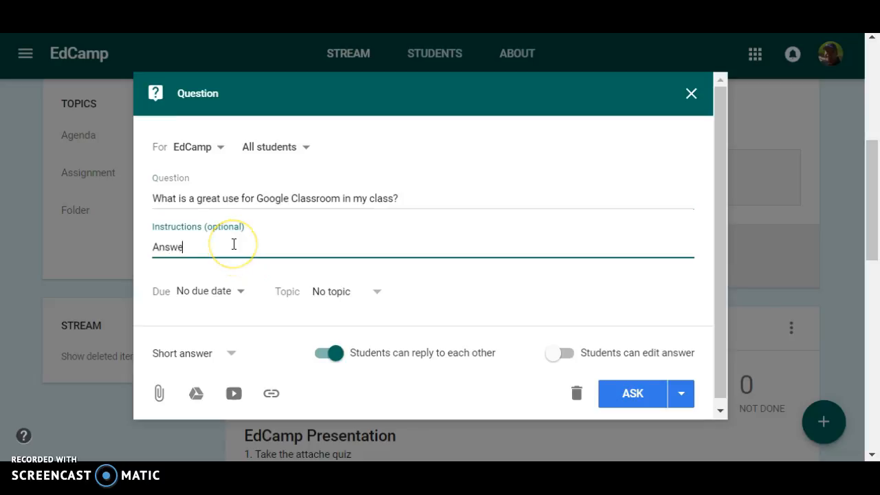
pyautogui.write(' question')
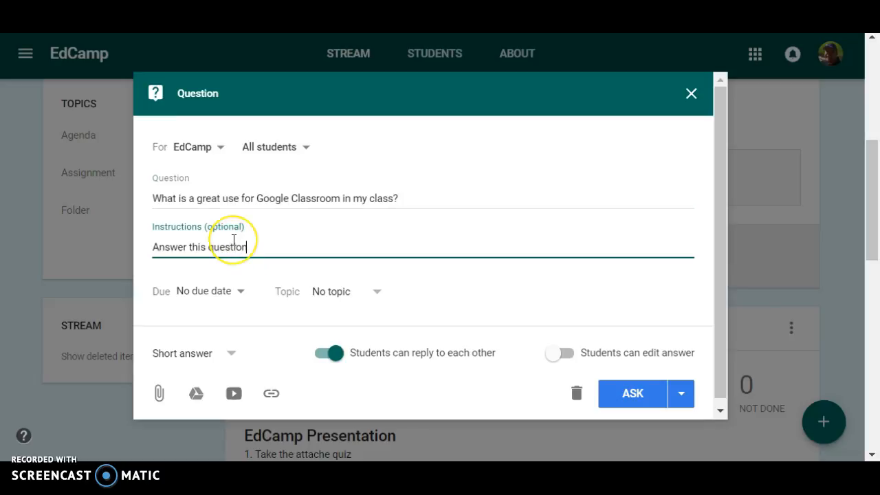
pyautogui.write(' before yo')
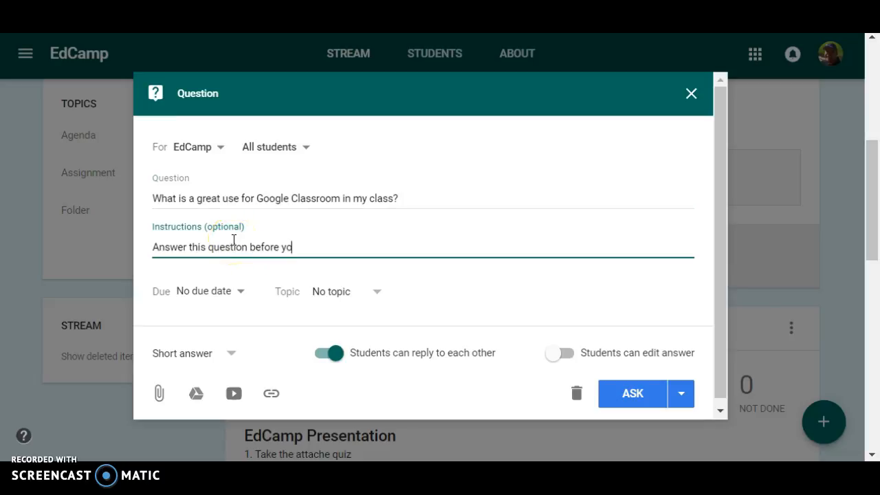
pyautogui.write('u leave')
# Step: Set the question's due date to Sep 5, 2017
pyautogui.click(241, 293)
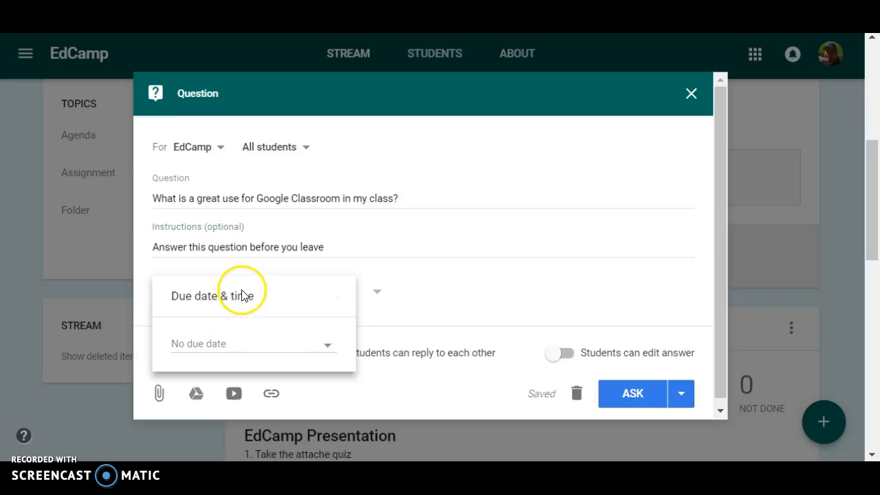
pyautogui.click(236, 348)
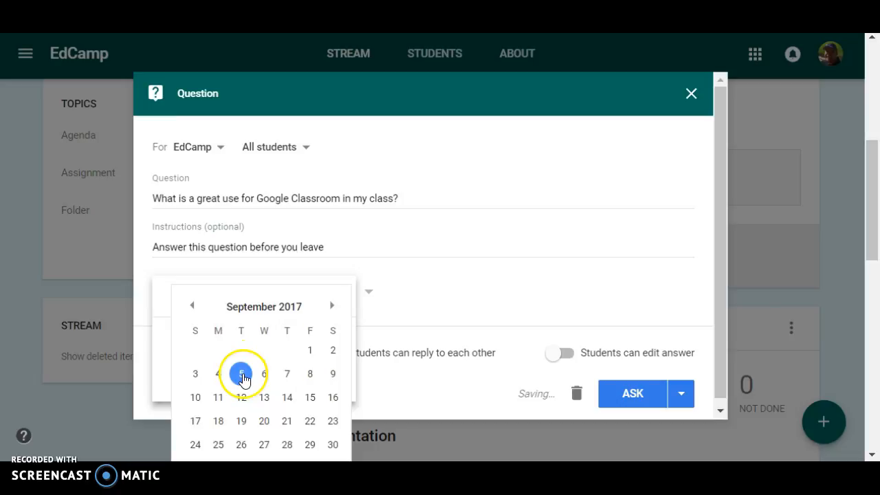
pyautogui.click(242, 375)
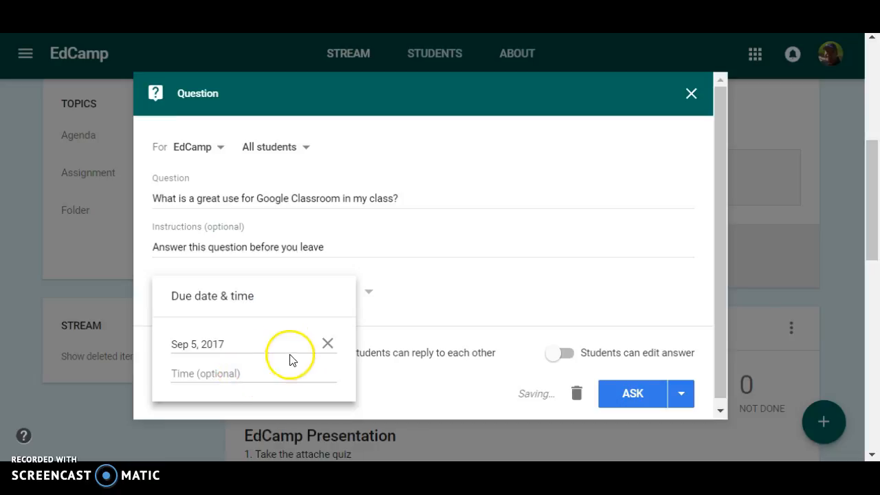
# Step: Try a due time of 1:20 PM and clear the time again
pyautogui.click(253, 377)
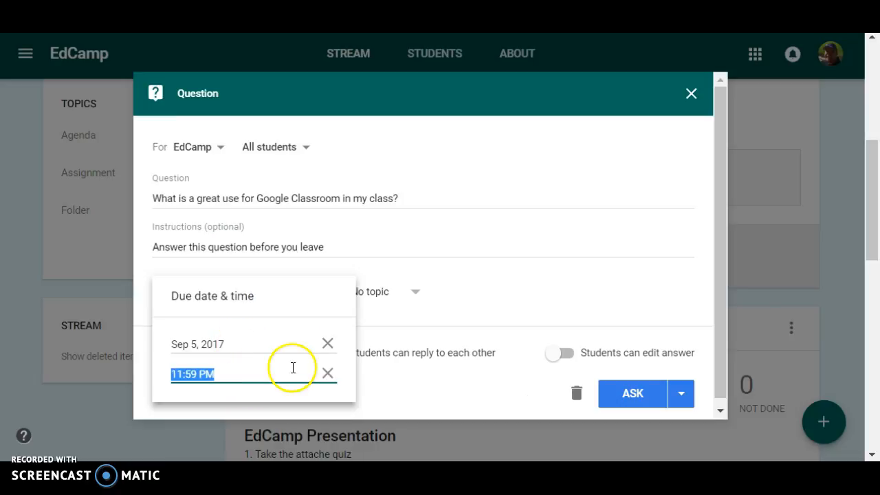
pyautogui.click(218, 376)
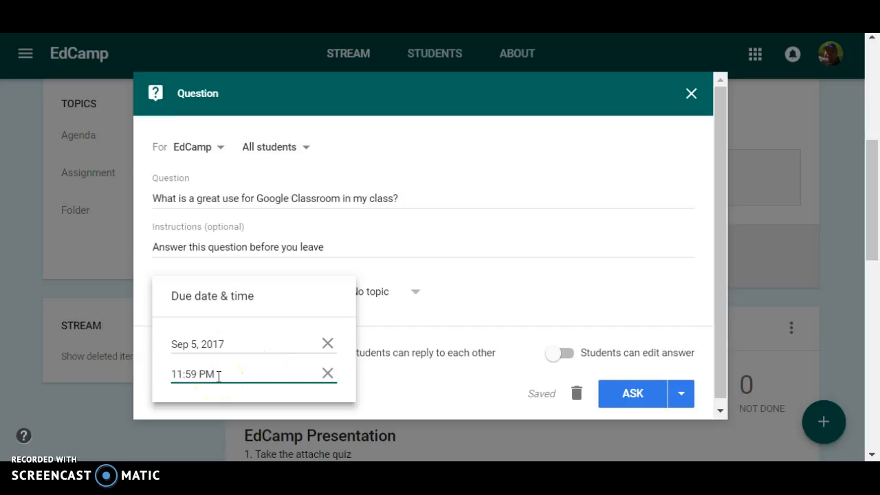
pyautogui.press('BackSpace')
pyautogui.press('BackSpace')
pyautogui.press('BackSpace')
pyautogui.press('BackSpace')
pyautogui.press('BackSpace')
pyautogui.press('BackSpace')
pyautogui.press('BackSpace')
pyautogui.write('1:20 PM')
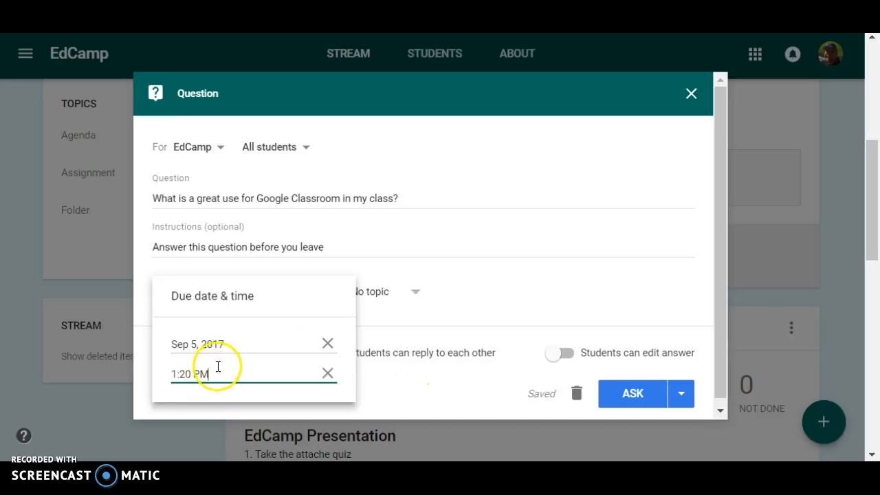
pyautogui.click(327, 375)
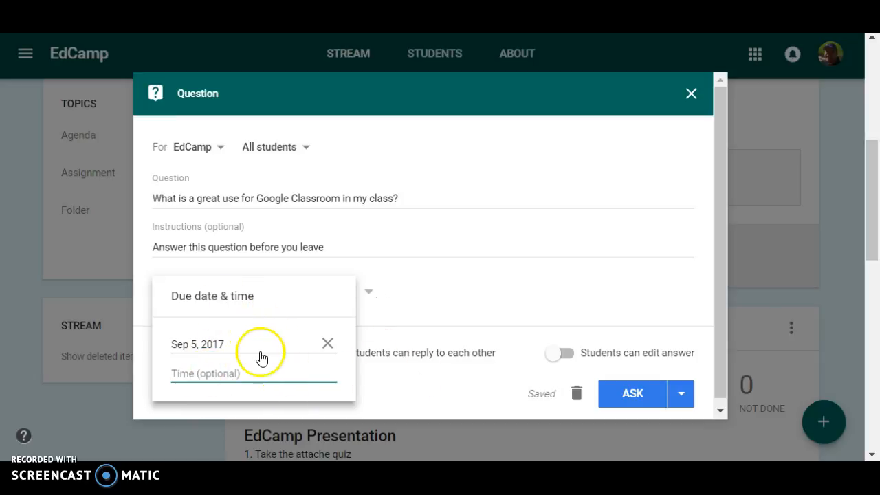
# Step: Turn off students replying to each other and create the topic "Ticket Out the Door" for the question
pyautogui.click(526, 324)
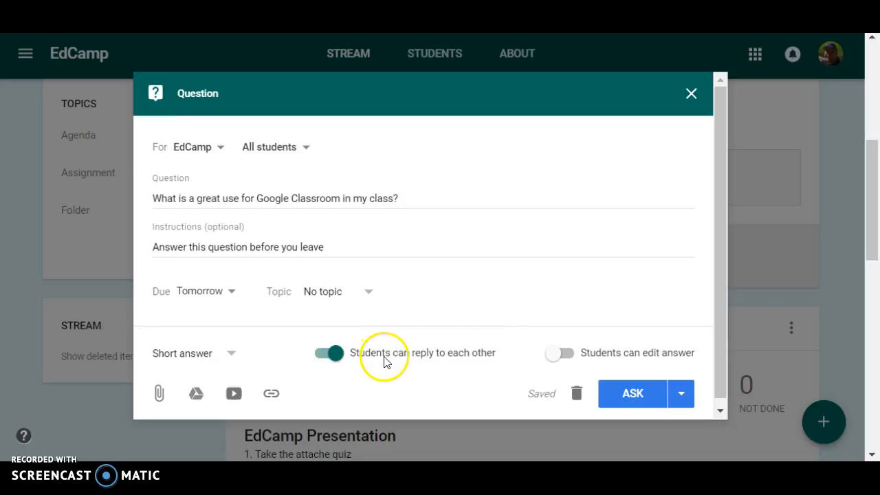
pyautogui.click(329, 355)
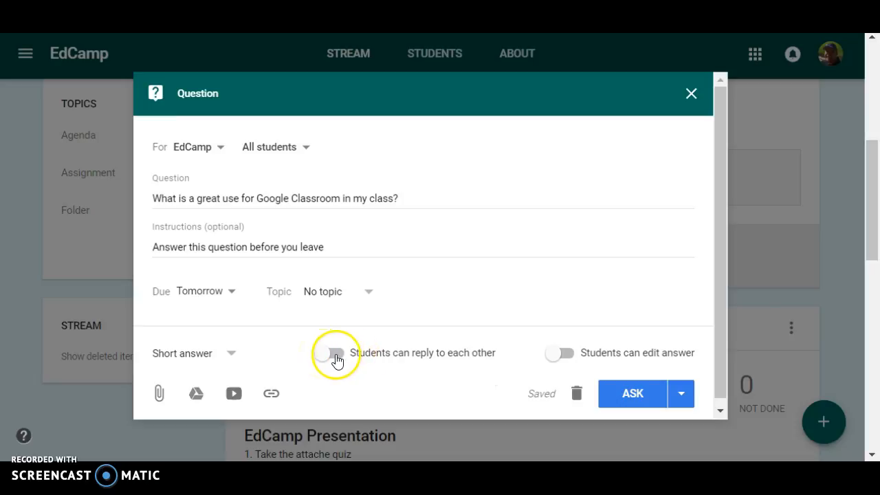
pyautogui.click(369, 294)
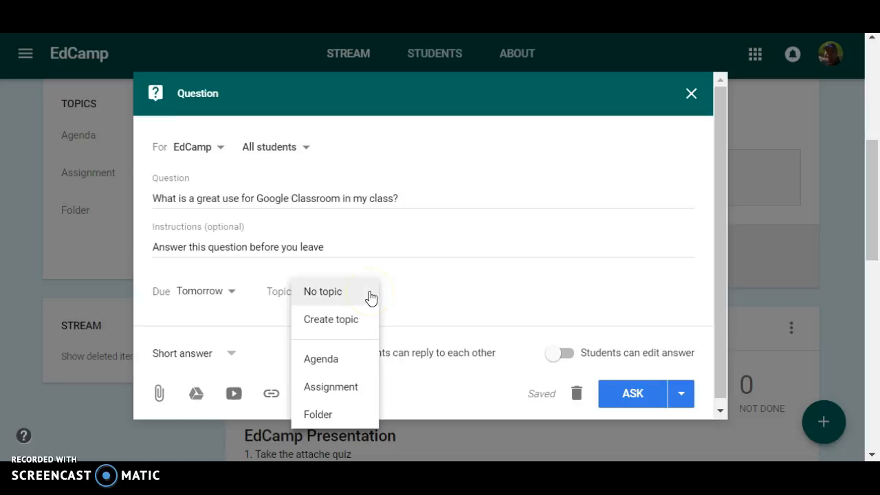
pyautogui.click(340, 320)
pyautogui.click(340, 332)
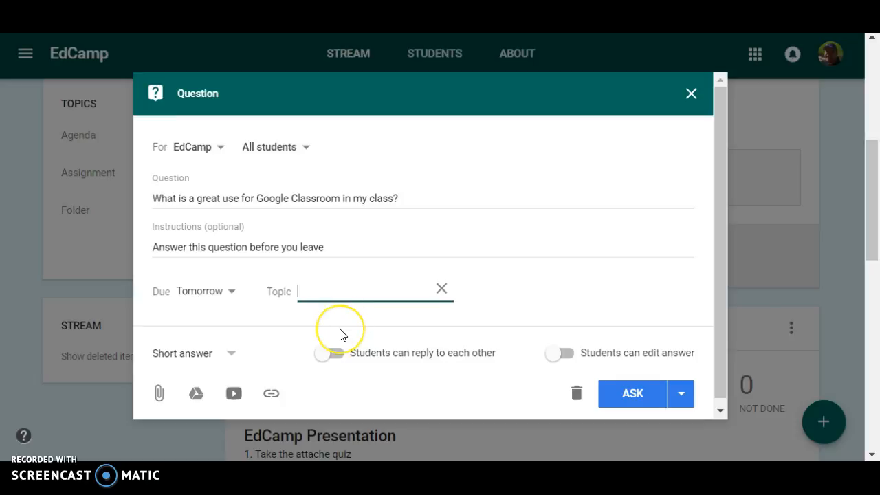
pyautogui.write('Ticket')
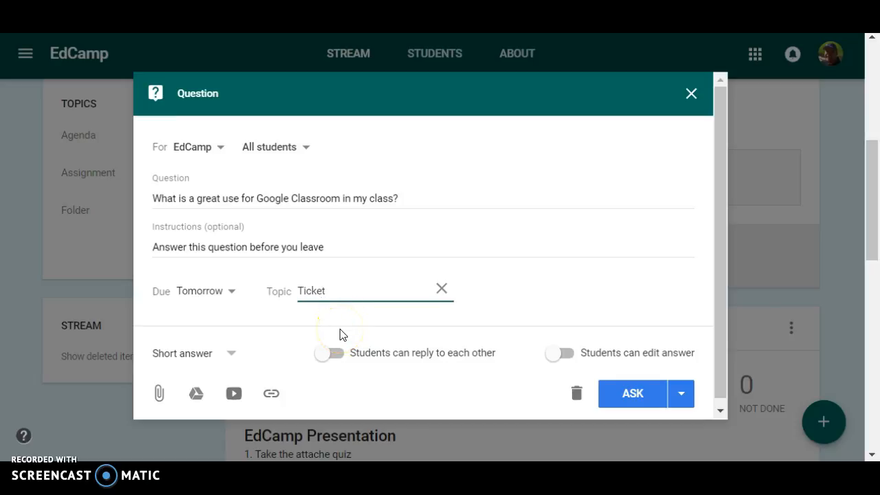
pyautogui.write(' Out the Door')
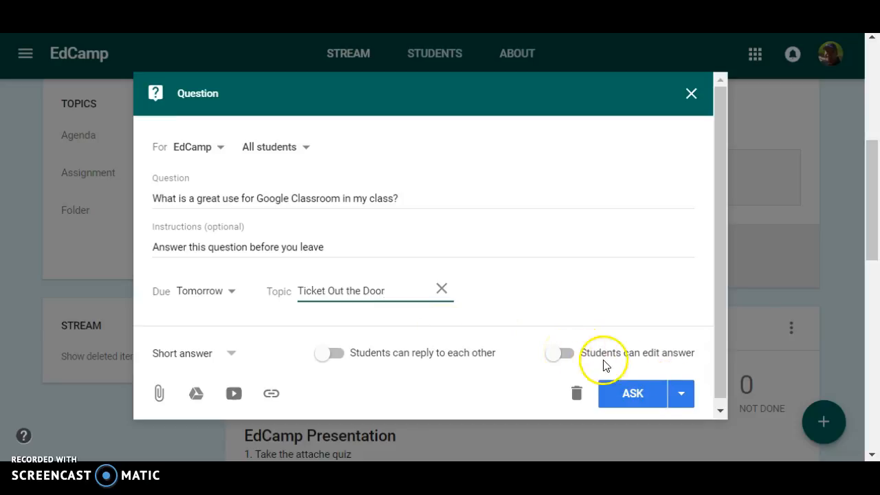
# Step: Schedule the question to post on Sep 5, 2017 at 1:20 PM
pyautogui.click(681, 399)
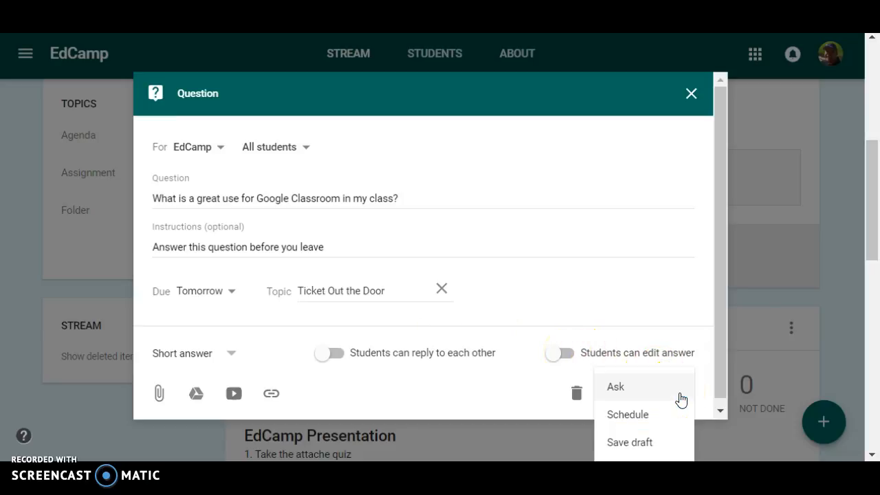
pyautogui.click(628, 415)
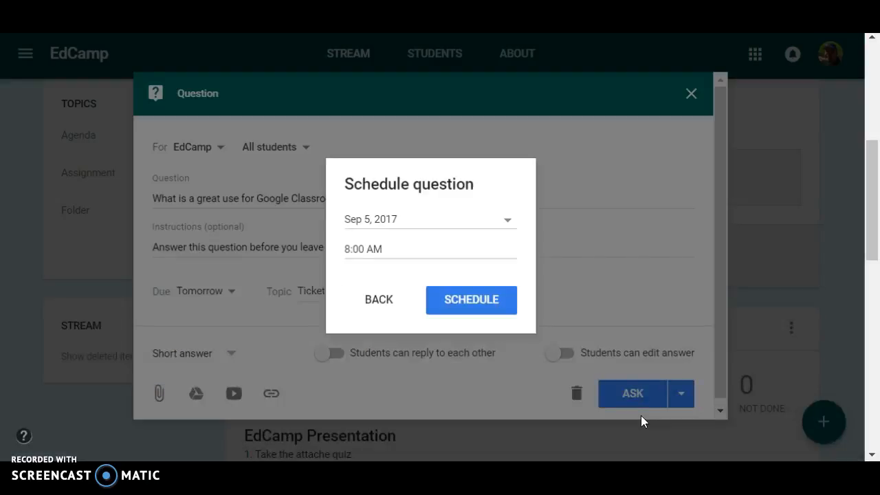
pyautogui.click(376, 253)
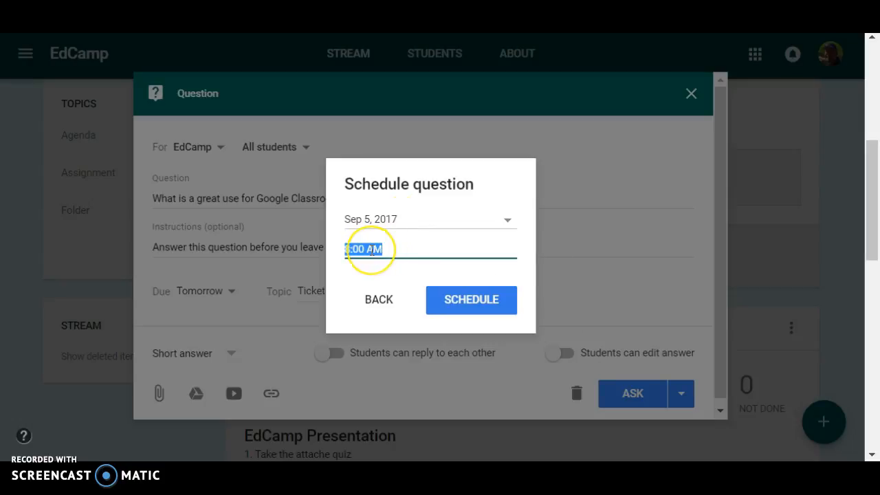
pyautogui.write('1')
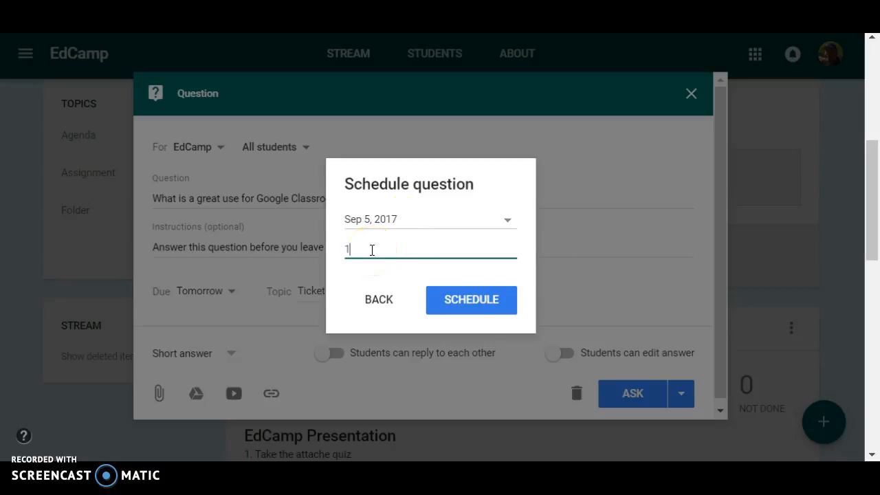
pyautogui.write(':20 PM')
pyautogui.click(498, 308)
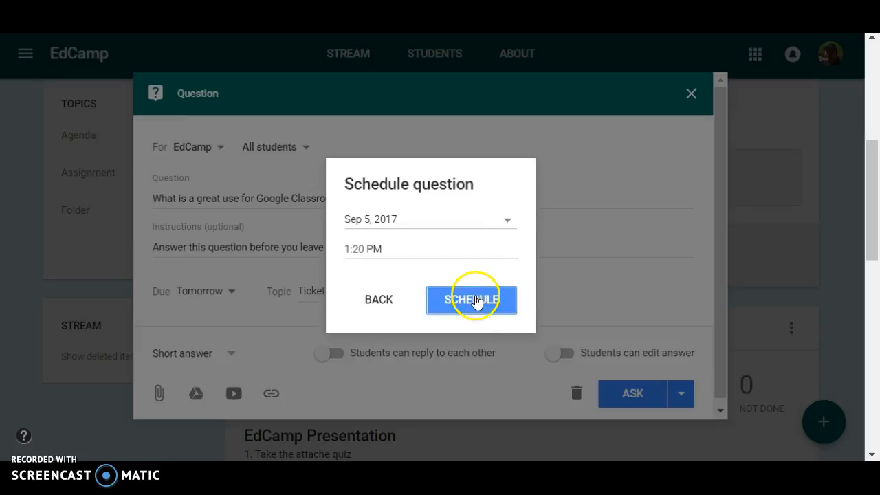
# Step: Open the scheduled Google Classroom question from the stream's saved posts
pyautogui.scroll(5, 465, 346)
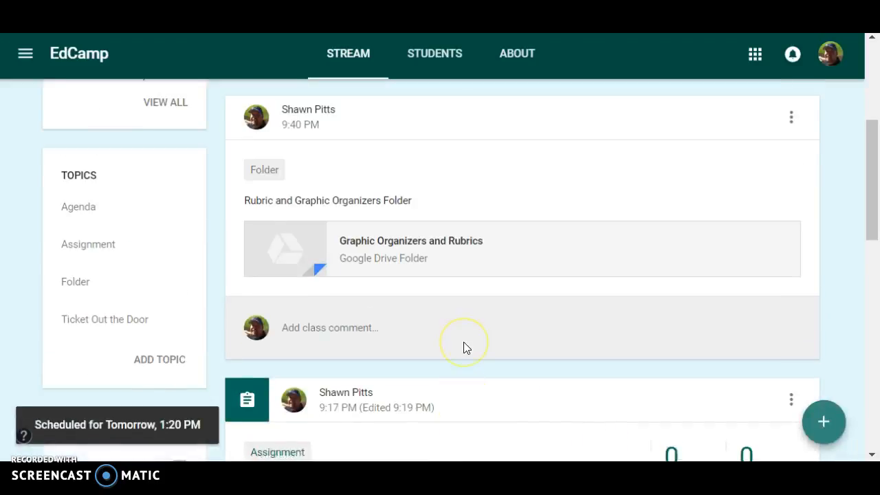
pyautogui.scroll(-1, 465, 346)
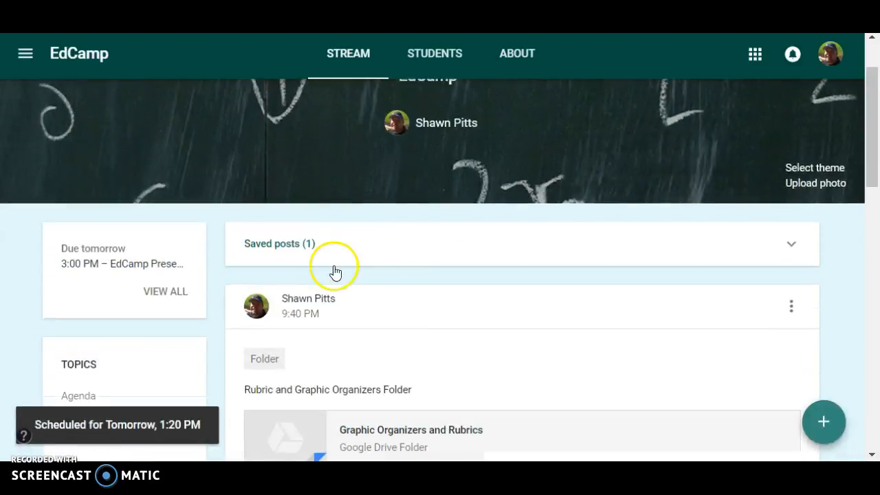
pyautogui.click(289, 248)
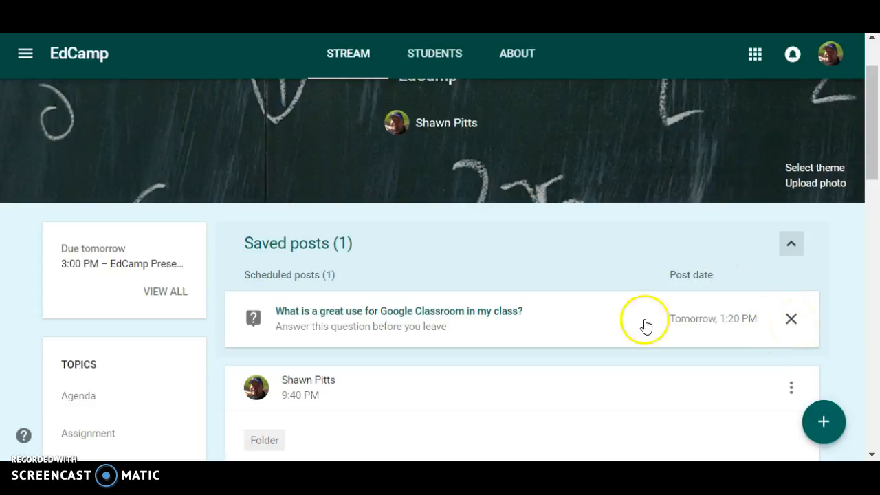
pyautogui.click(459, 315)
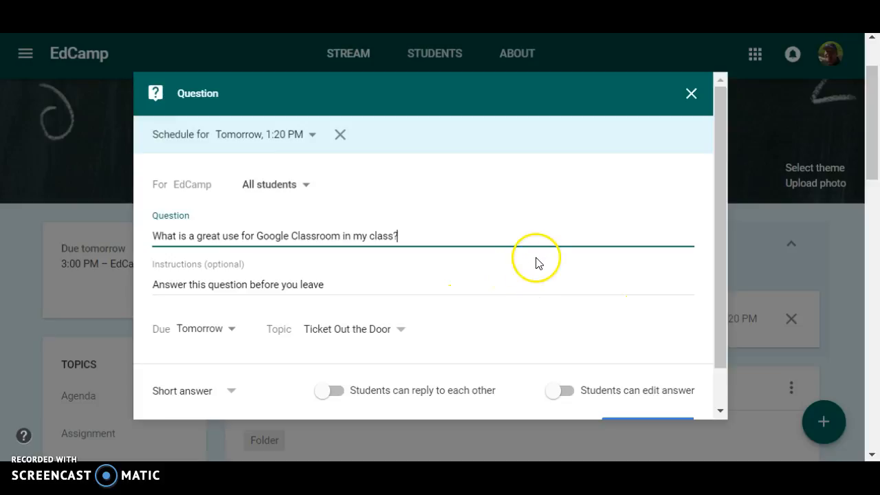
# Step: Check the question's available answer types and keep Short answer
pyautogui.scroll(-1, 535, 262)
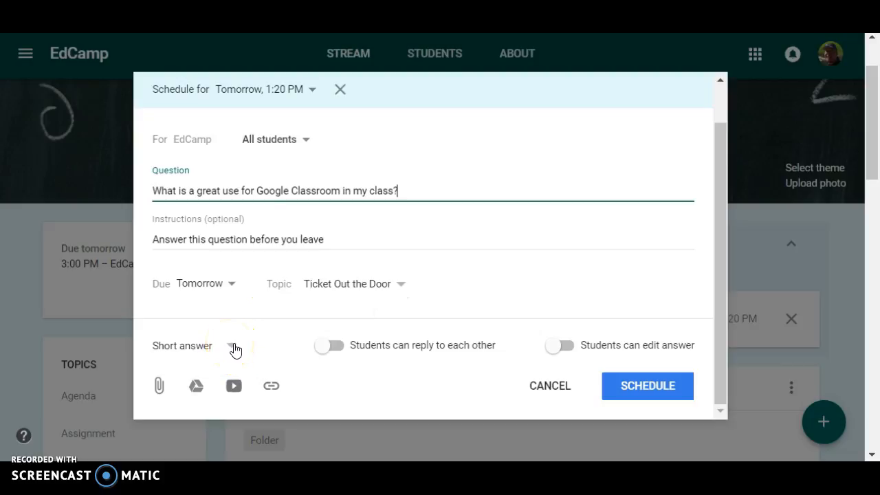
pyautogui.click(233, 348)
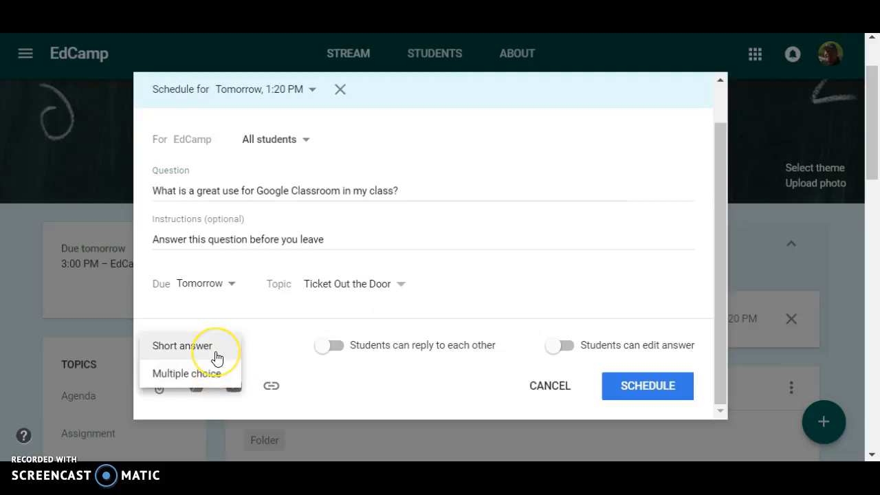
pyautogui.click(216, 358)
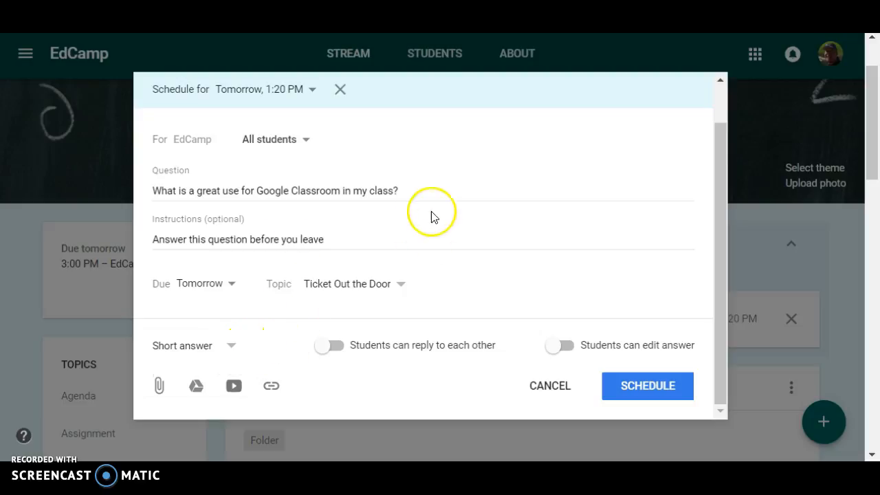